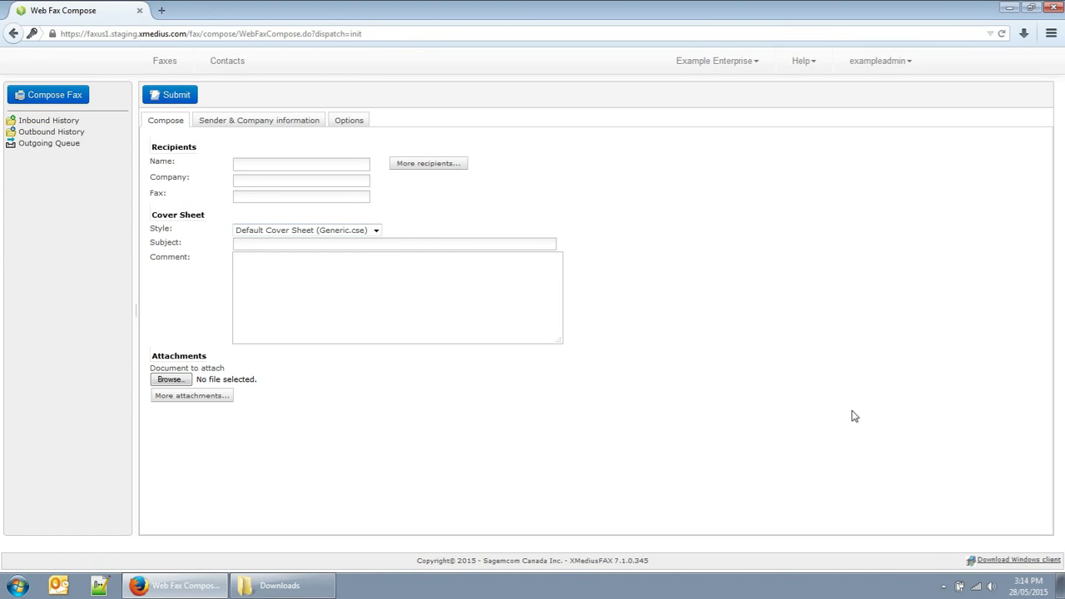
Save the XMediusFAX 7.1.0.351 (Cloud) installer to Downloads and run it from there.
left_click(1012, 562)
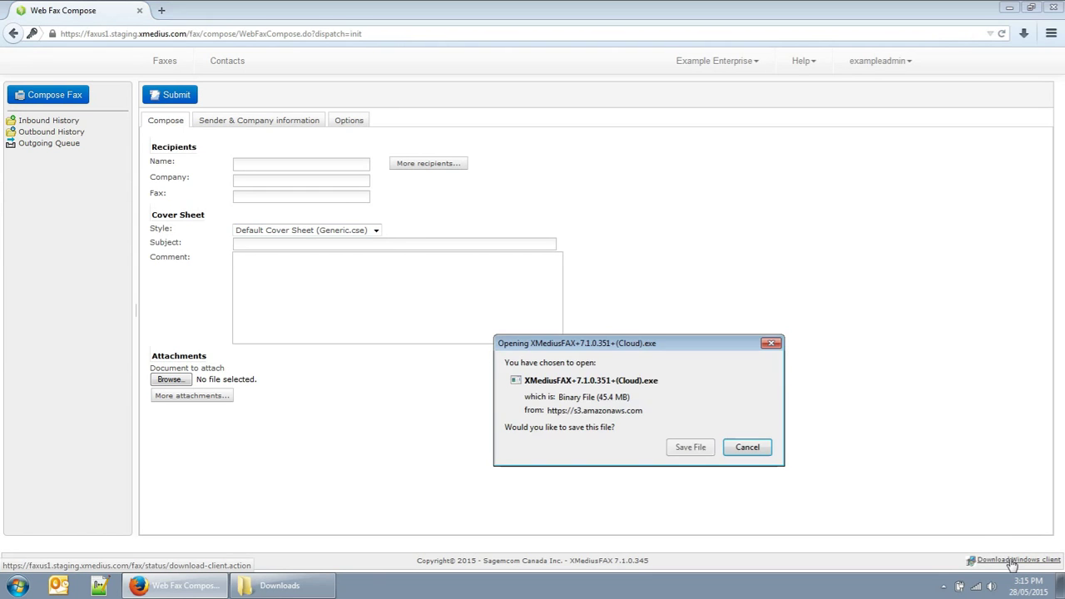
left_click(707, 450)
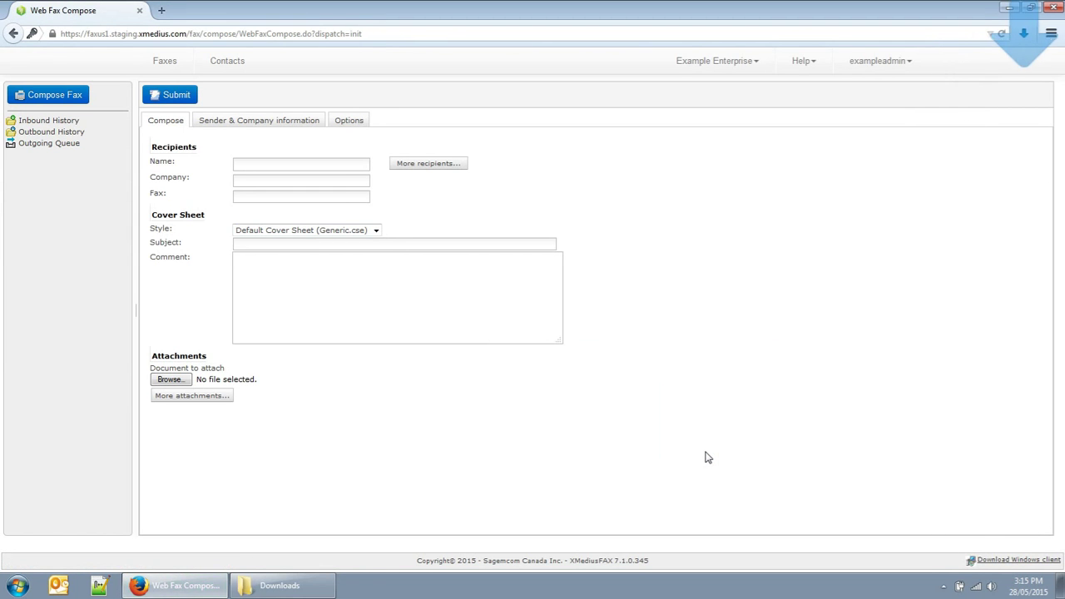
left_click(301, 586)
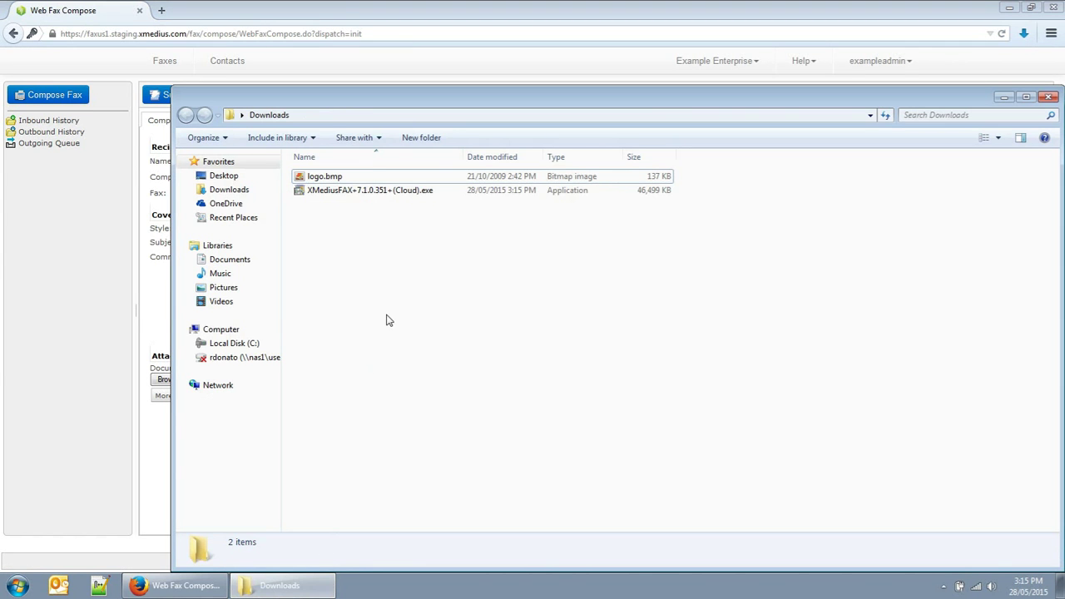
left_click(436, 196)
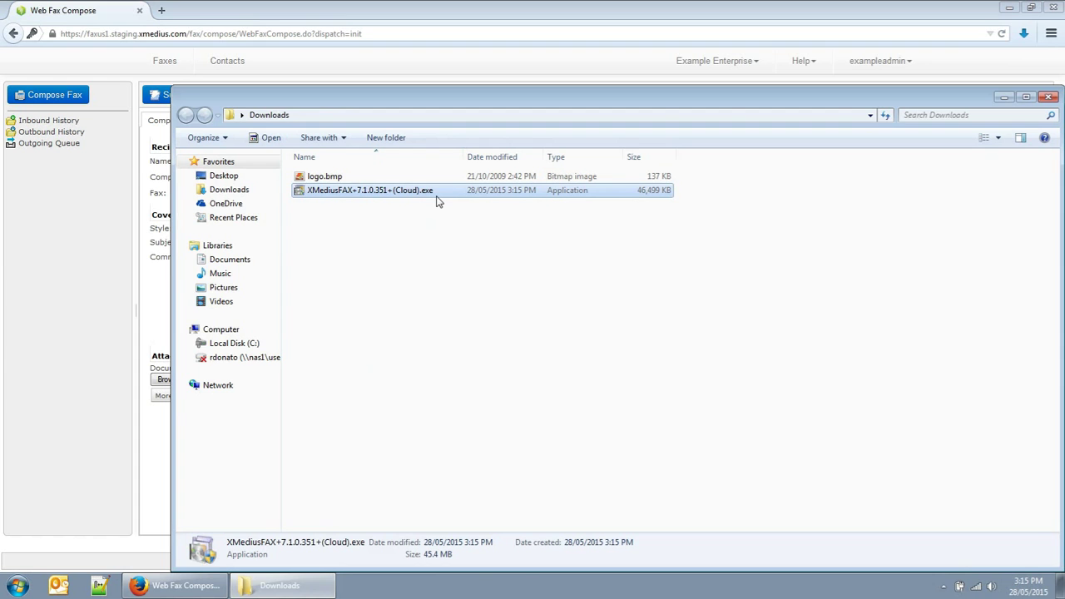
double_click(438, 196)
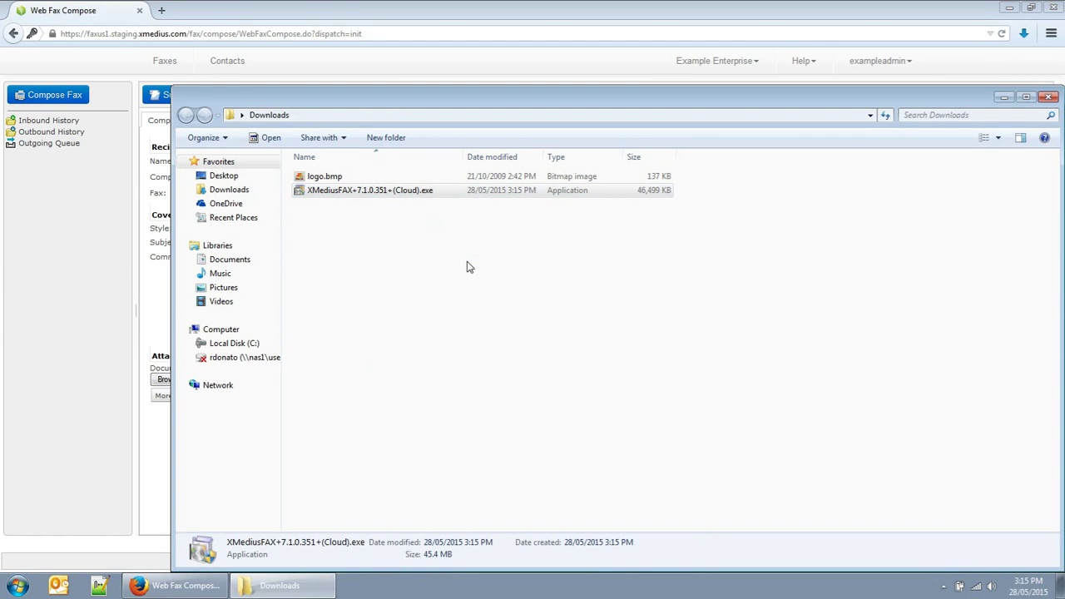
Confirm the setup language and accept the XMediusFAX license agreement.
left_click(495, 322)
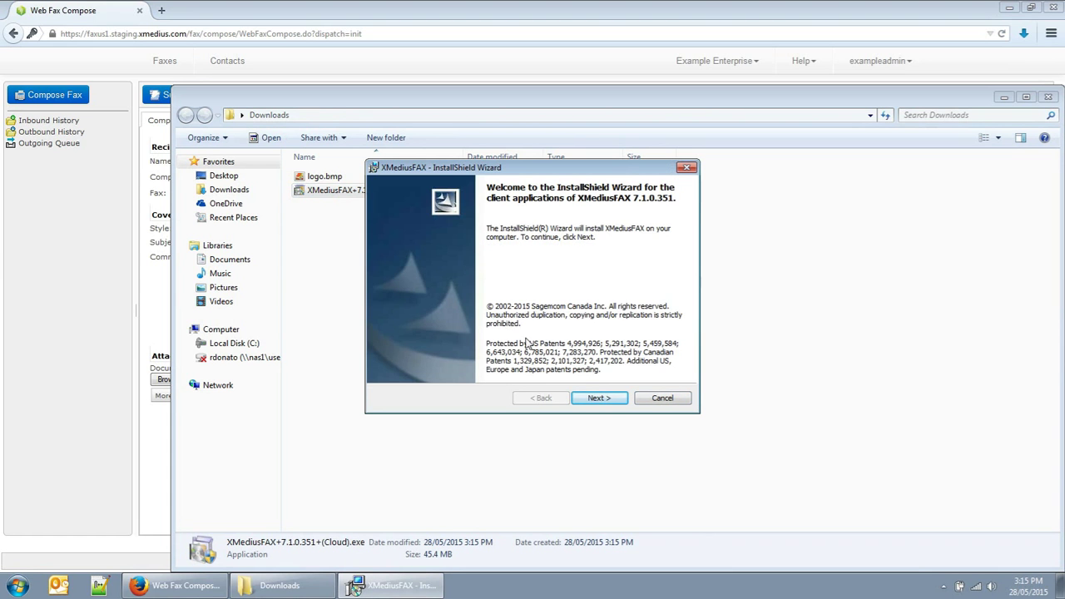
left_click(597, 397)
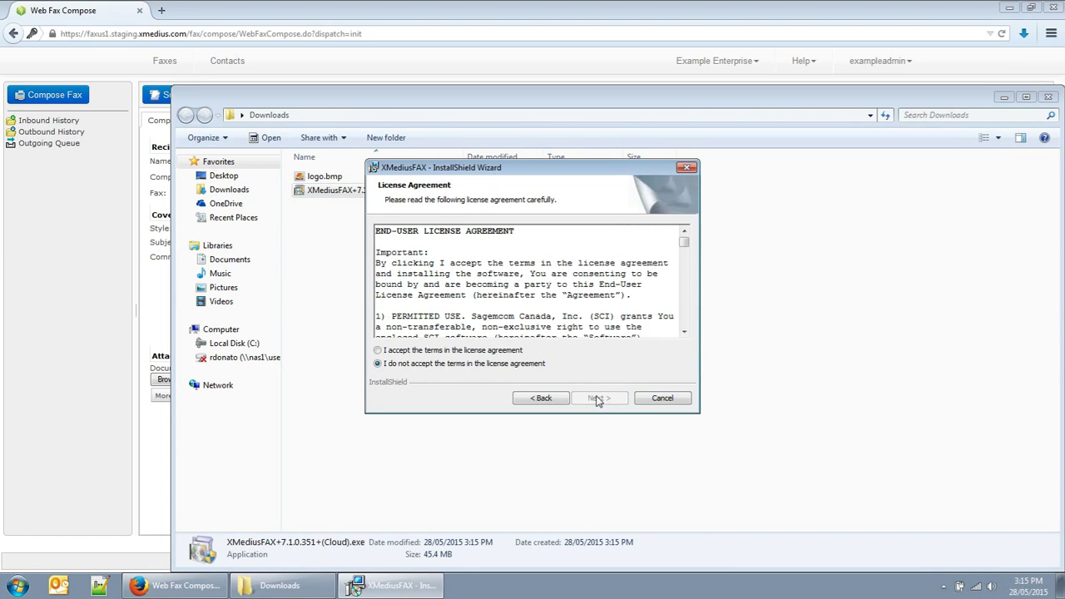
left_click(518, 350)
left_click(598, 398)
left_click(600, 398)
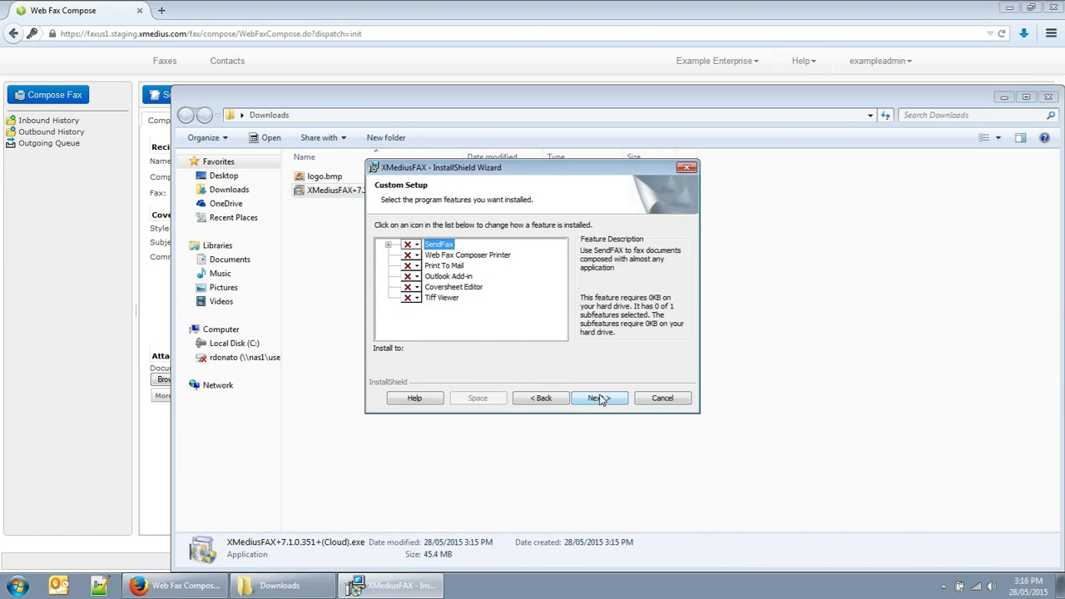
Set Coversheet Editor to install locally and complete the installation.
left_click(413, 288)
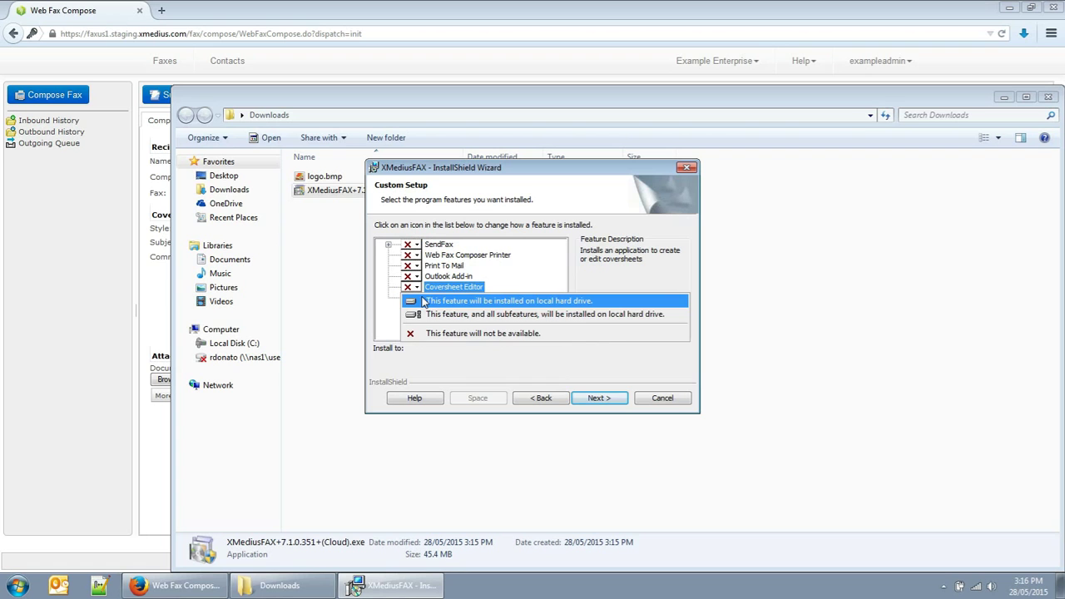
left_click(428, 301)
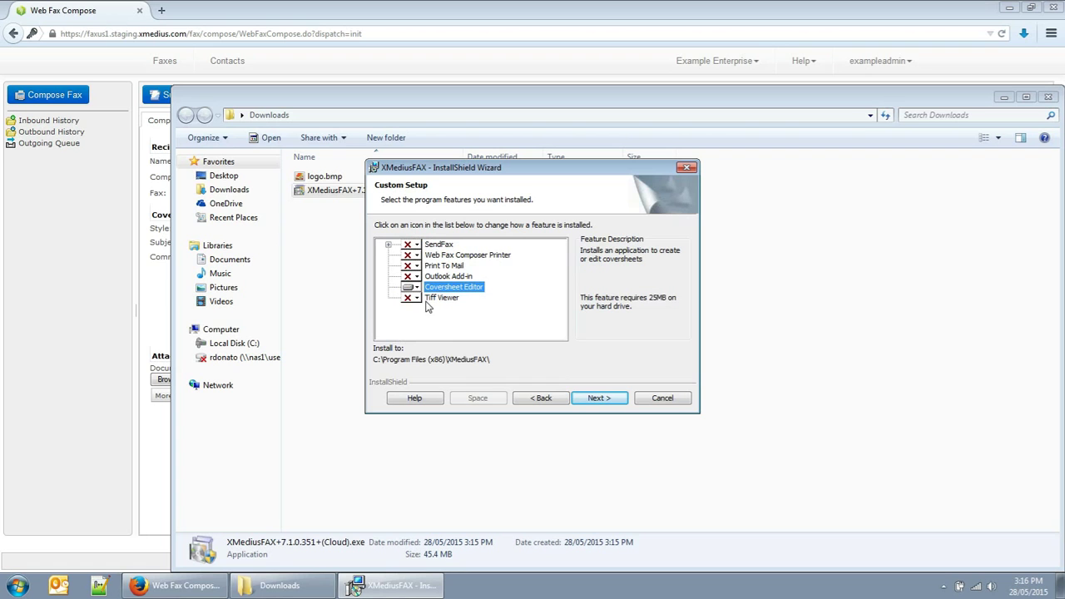
left_click(598, 399)
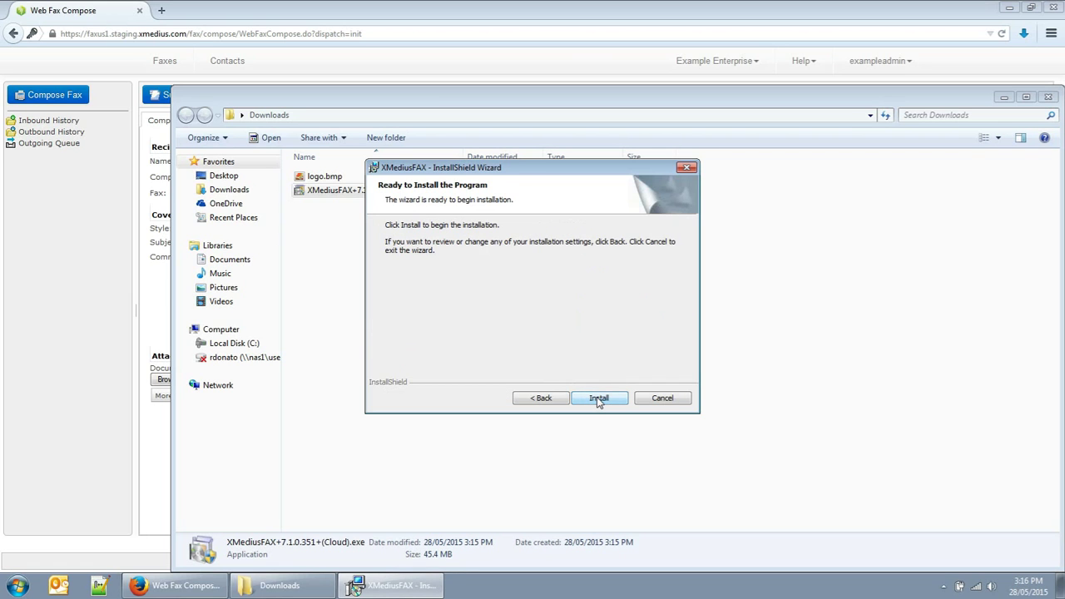
left_click(597, 400)
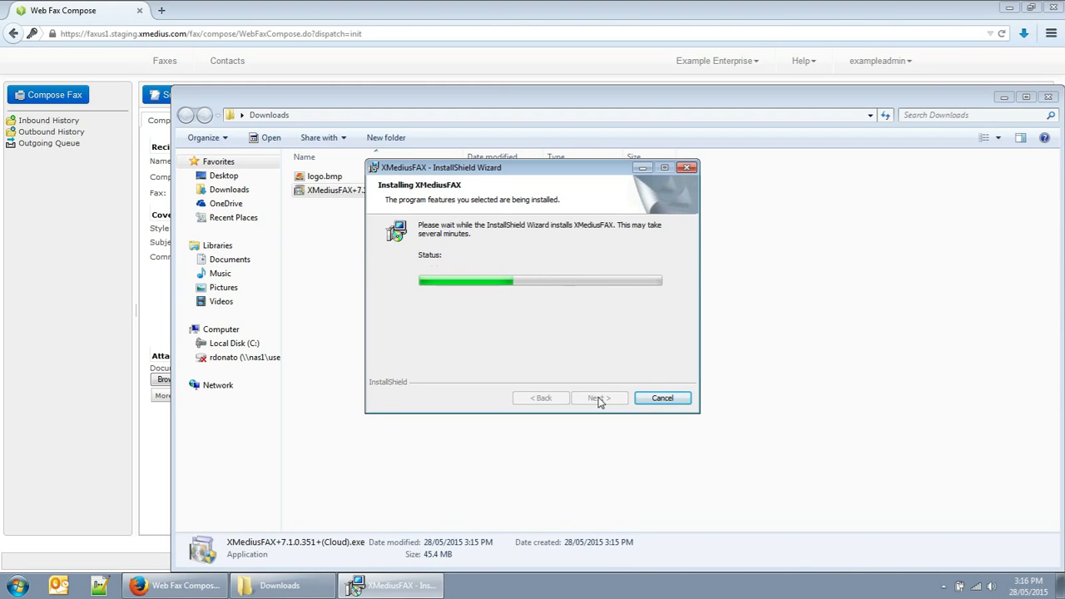
left_click(599, 399)
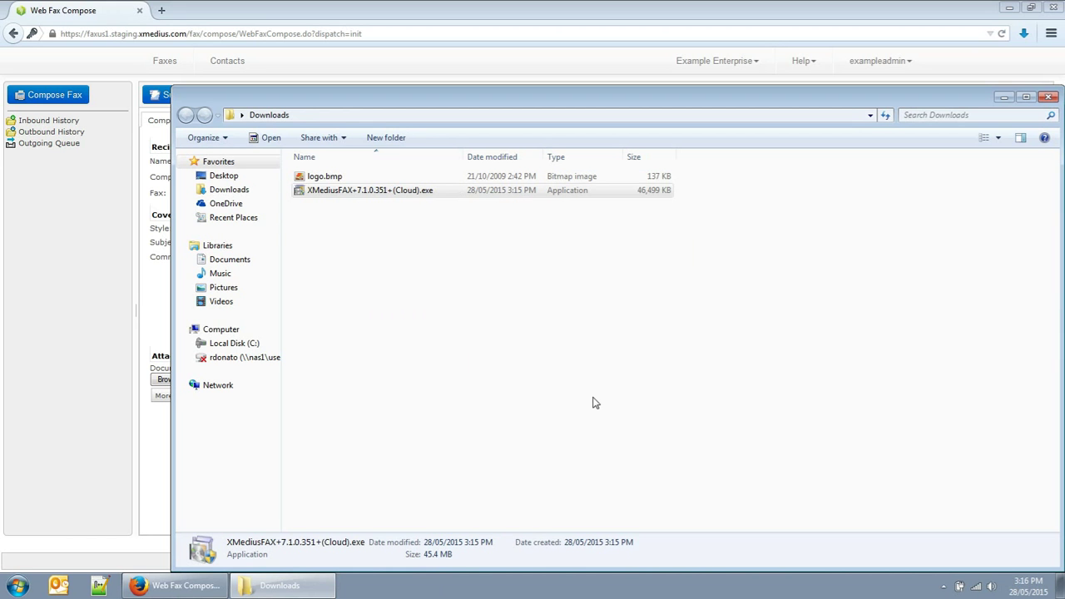
Launch Coversheet Editor from the XMediusFAX folder under All Programs.
left_click(20, 584)
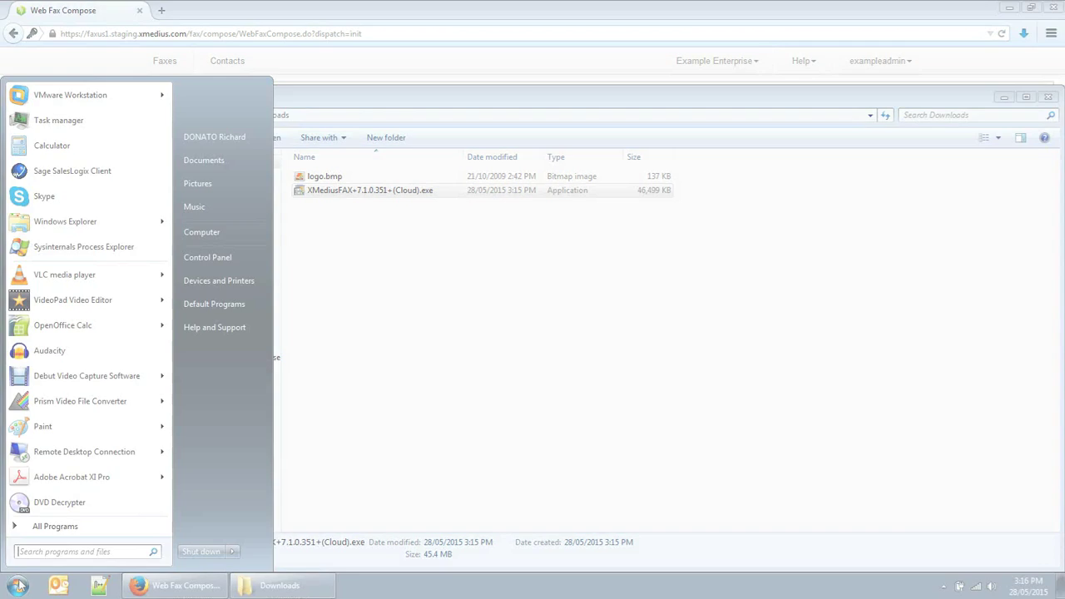
left_click(288, 325)
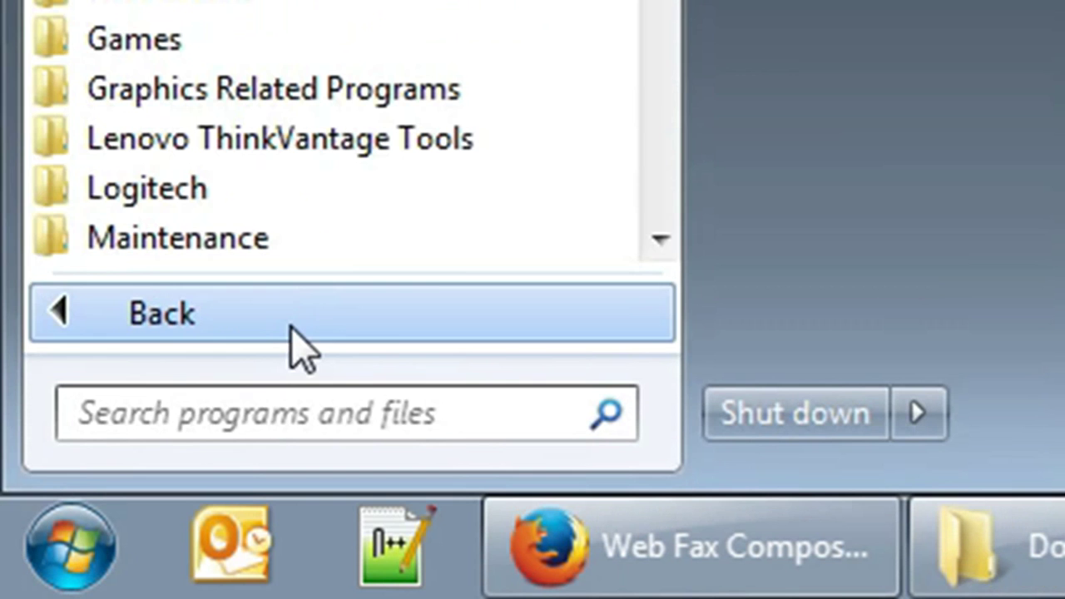
scroll(654, 222, "down", 3)
scroll(654, 222, "down", 5)
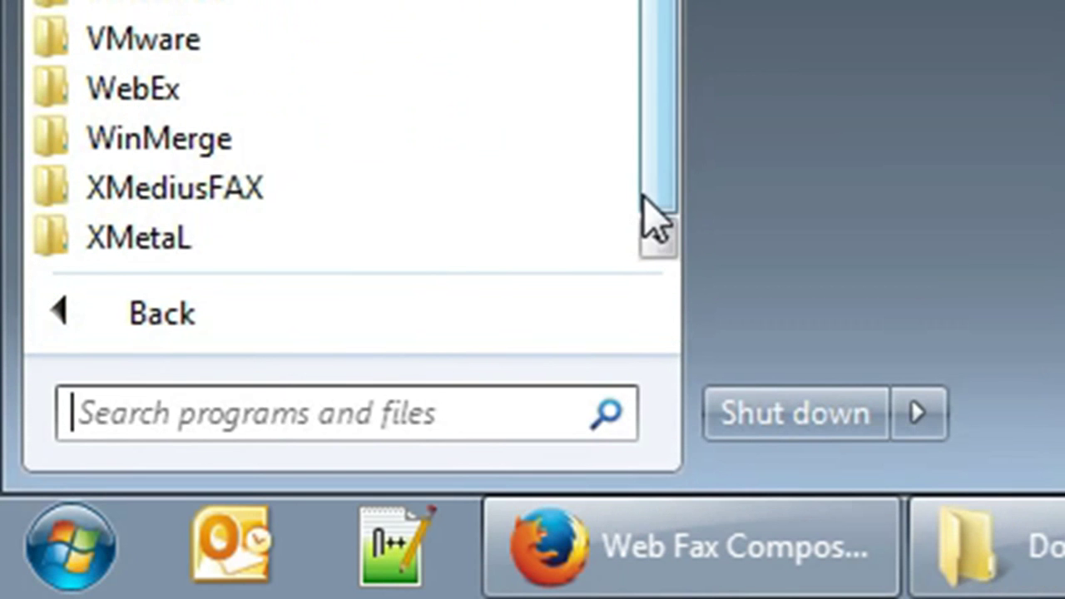
left_click(518, 200)
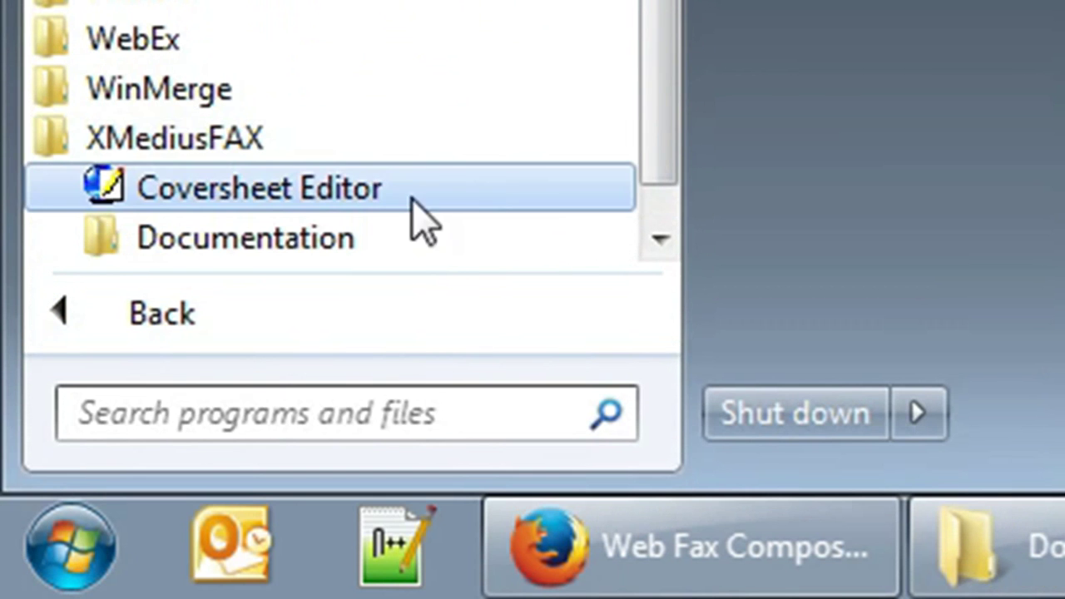
left_click(349, 203)
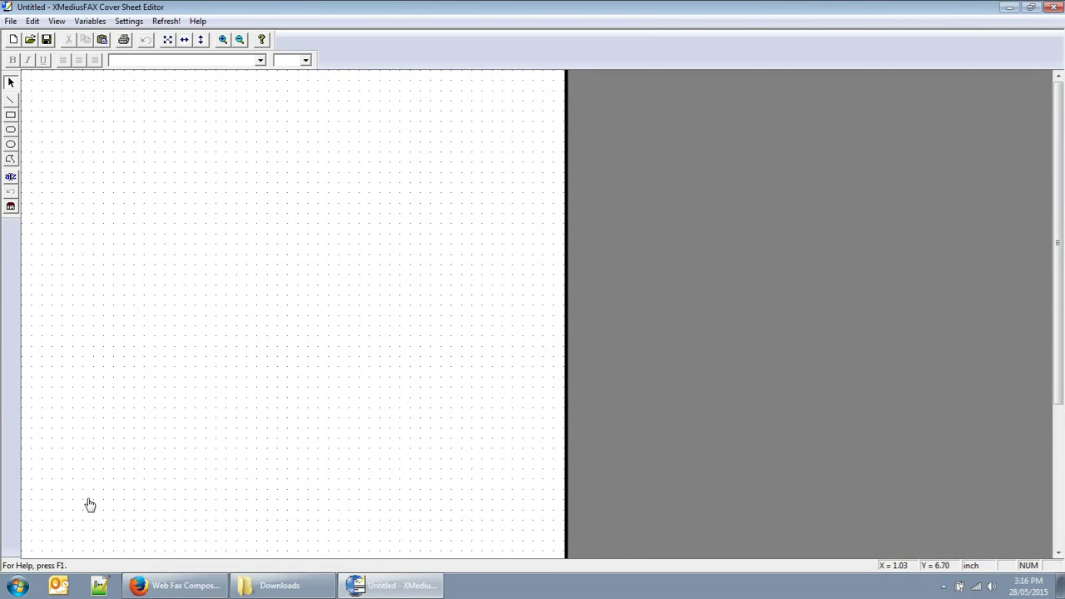
Add a 'Recipient name:' text label near the top-left with a horizontal line to its right.
left_click(11, 176)
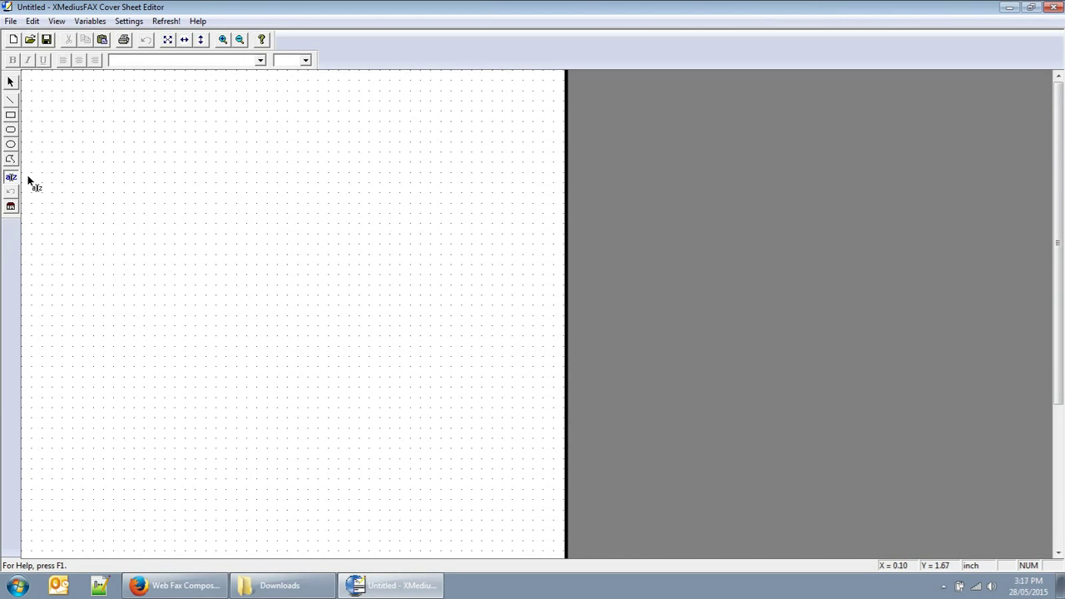
left_click_drag(34, 177, 123, 198)
type("Recipient name:")
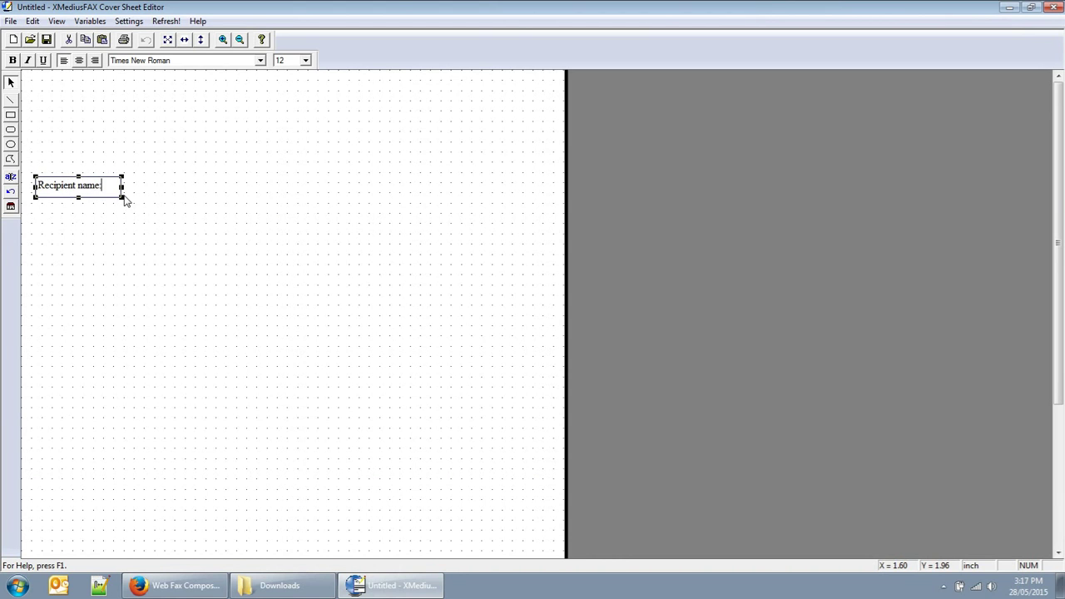
left_click_drag(122, 186, 113, 187)
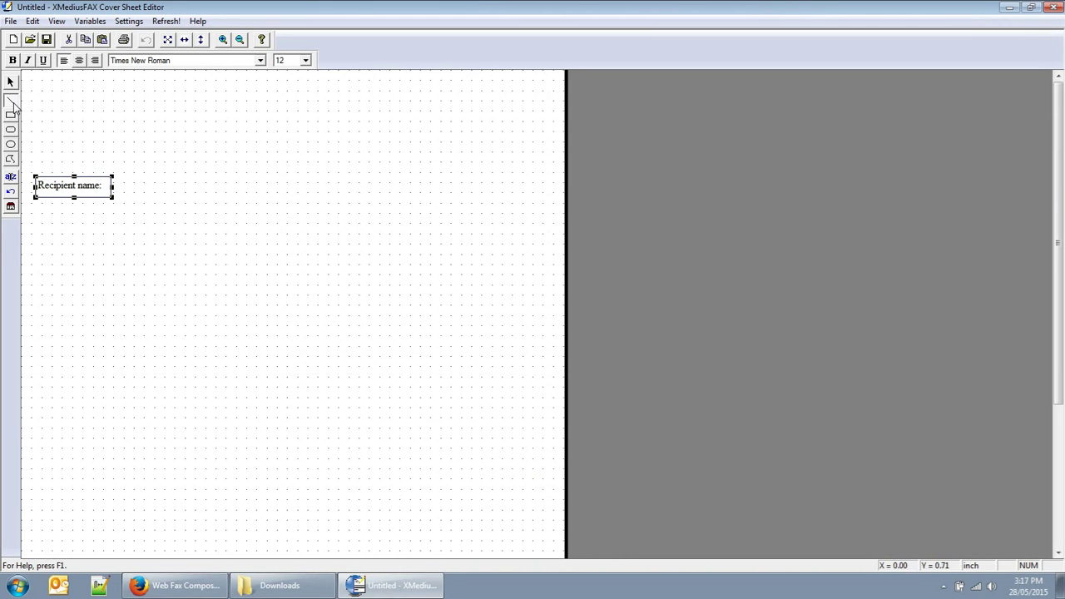
left_click(12, 102)
left_click_drag(115, 188, 320, 188)
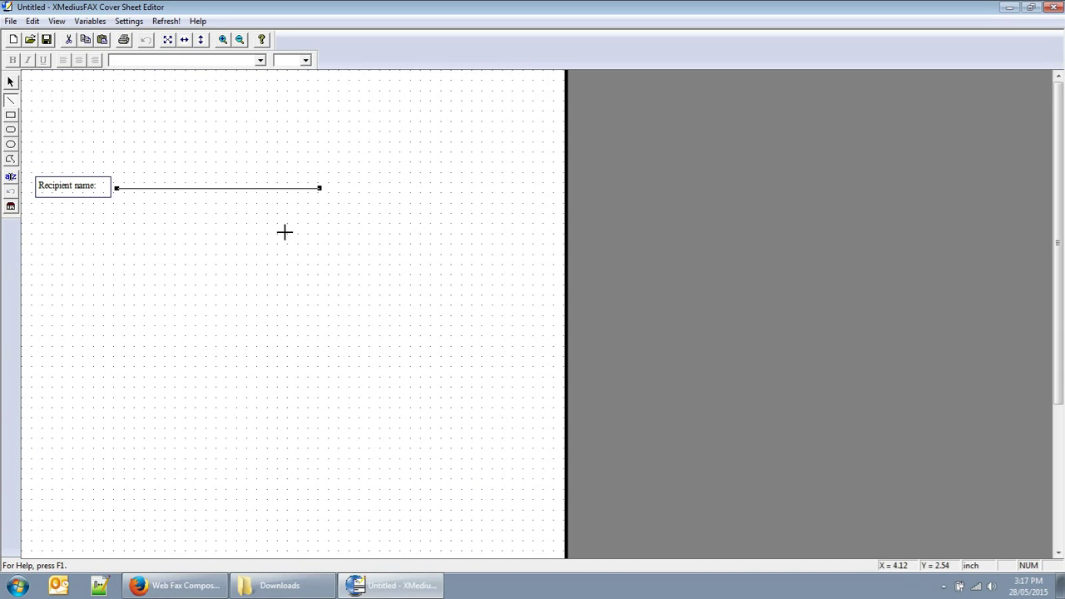
left_click(14, 212)
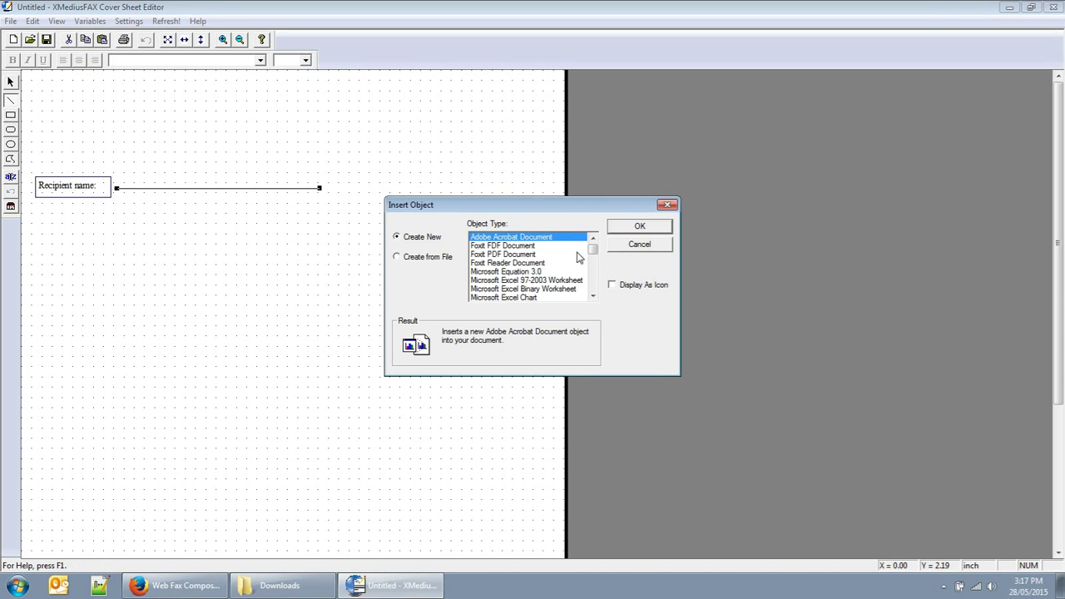
left_click(642, 250)
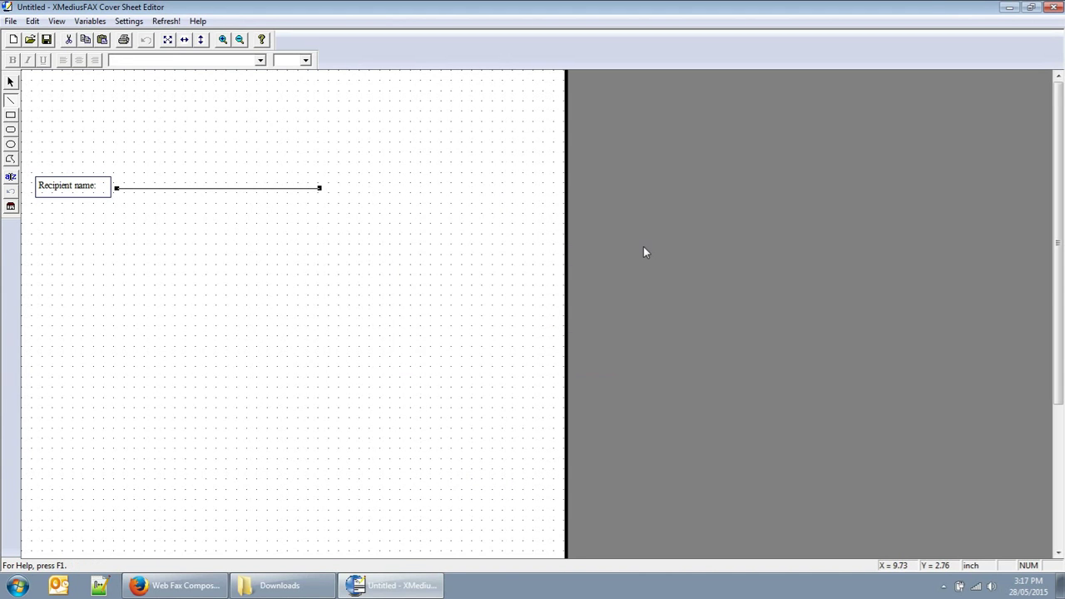
left_click(102, 25)
mouse_move(110, 66)
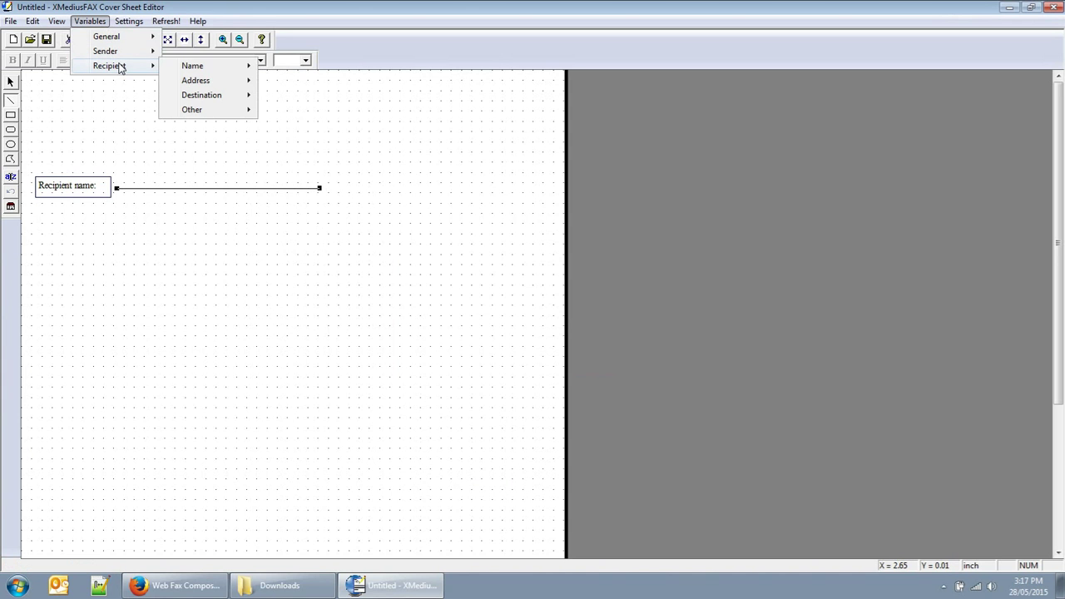
mouse_move(200, 66)
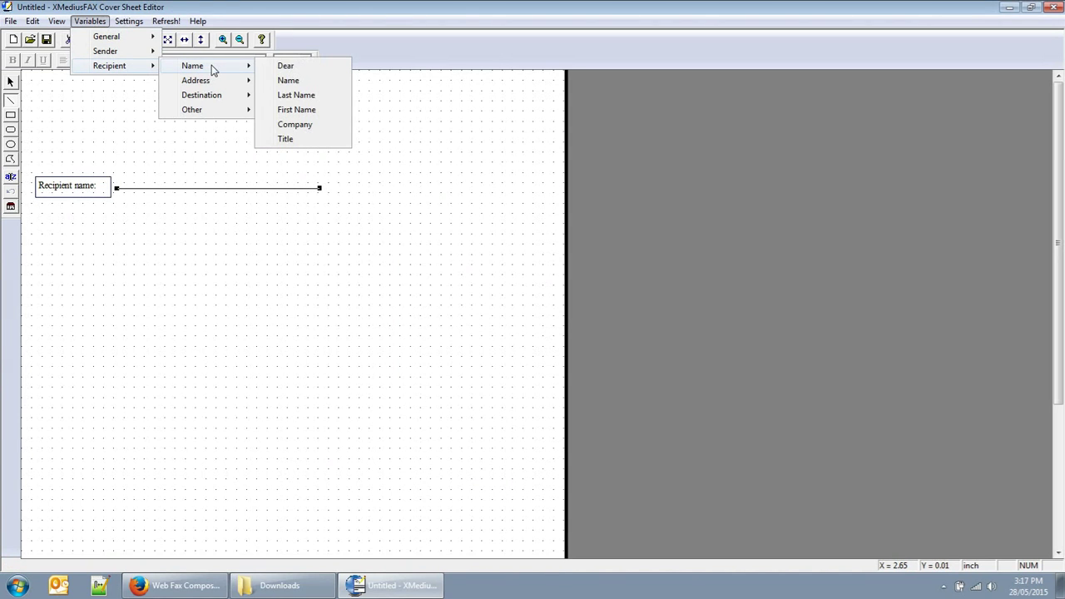
left_click(288, 80)
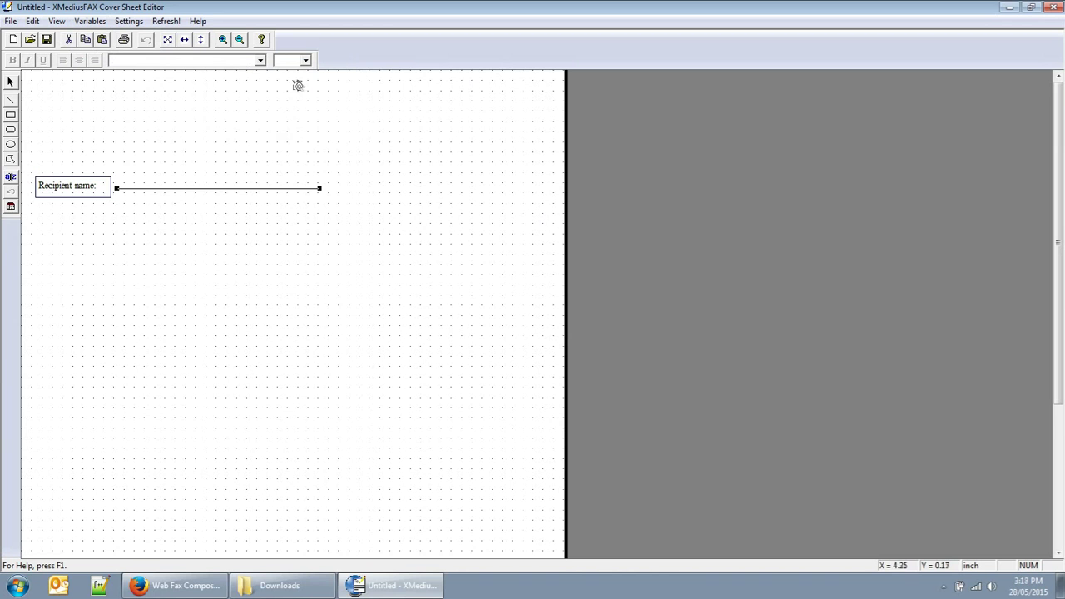
mouse_move(121, 165)
left_mouse_down()
mouse_move(223, 186)
mouse_move(311, 186)
left_mouse_up()
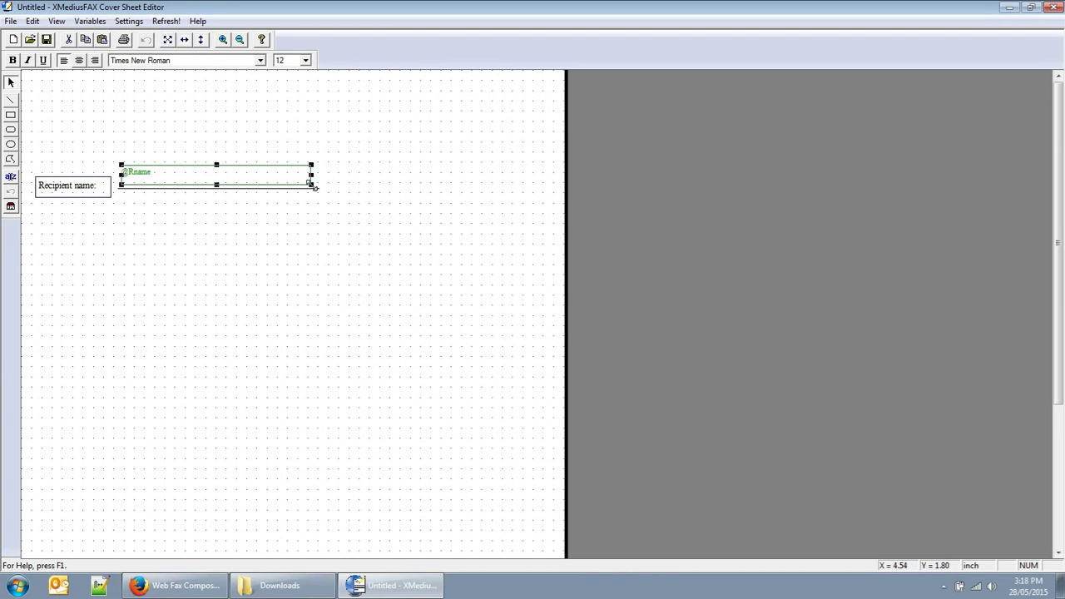
left_click(341, 188)
Save the cover sheet to Downloads as 'New coversheet.cse'.
left_click(48, 40)
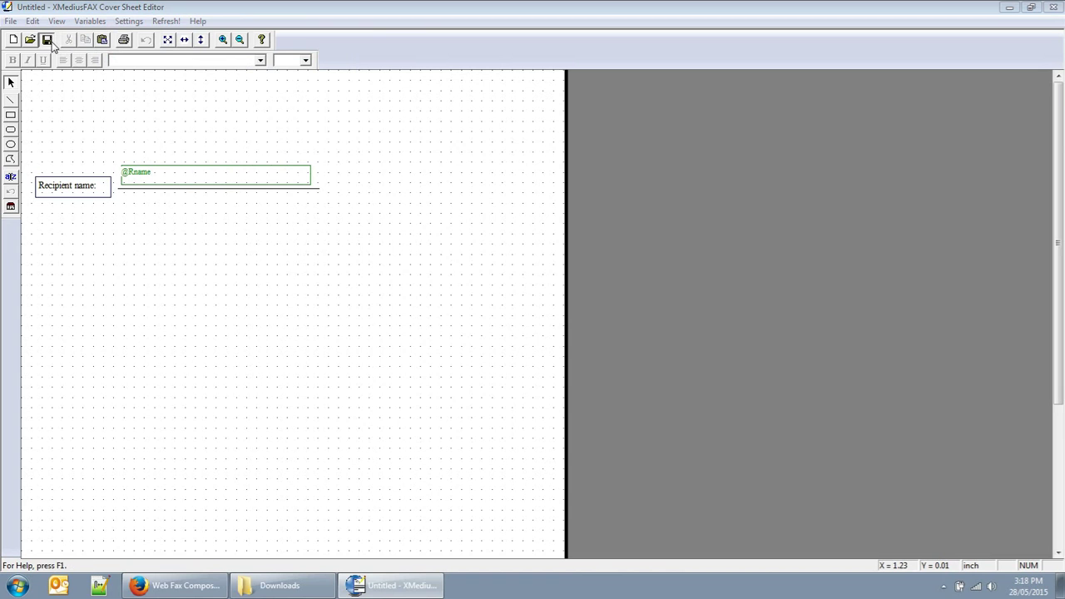
type("New coversheet")
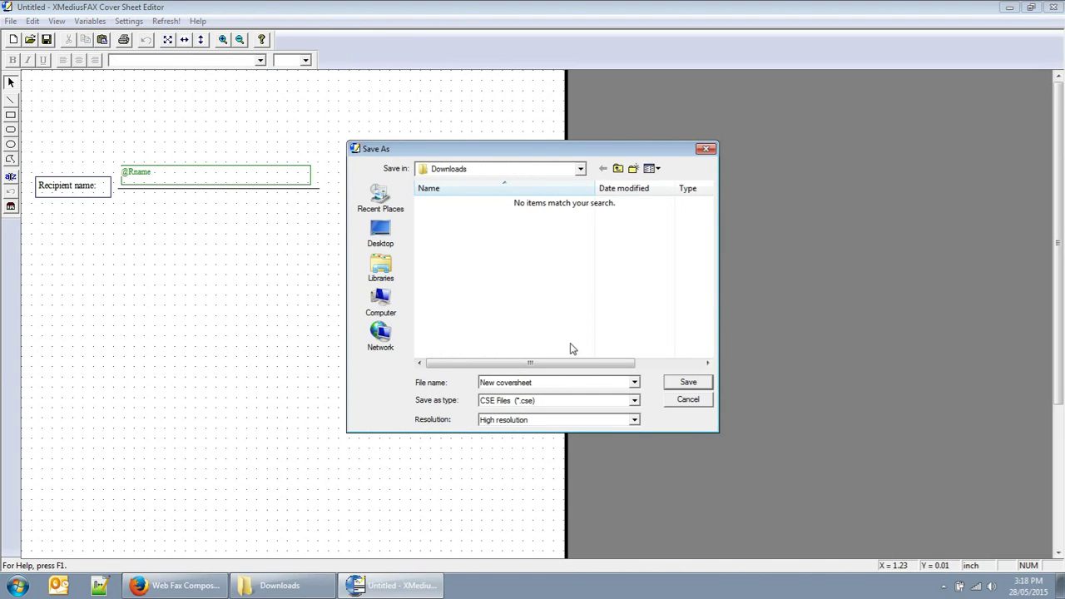
left_click(677, 388)
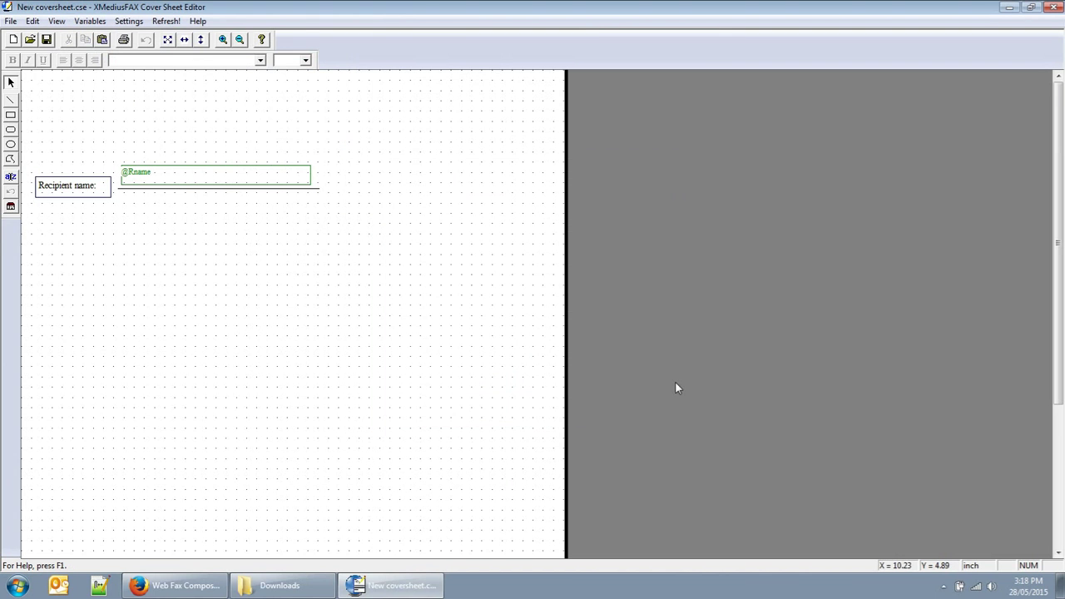
Close the editor and go to Example Enterprise > Fax Settings > Cover Sheets in the portal.
left_click(1054, 8)
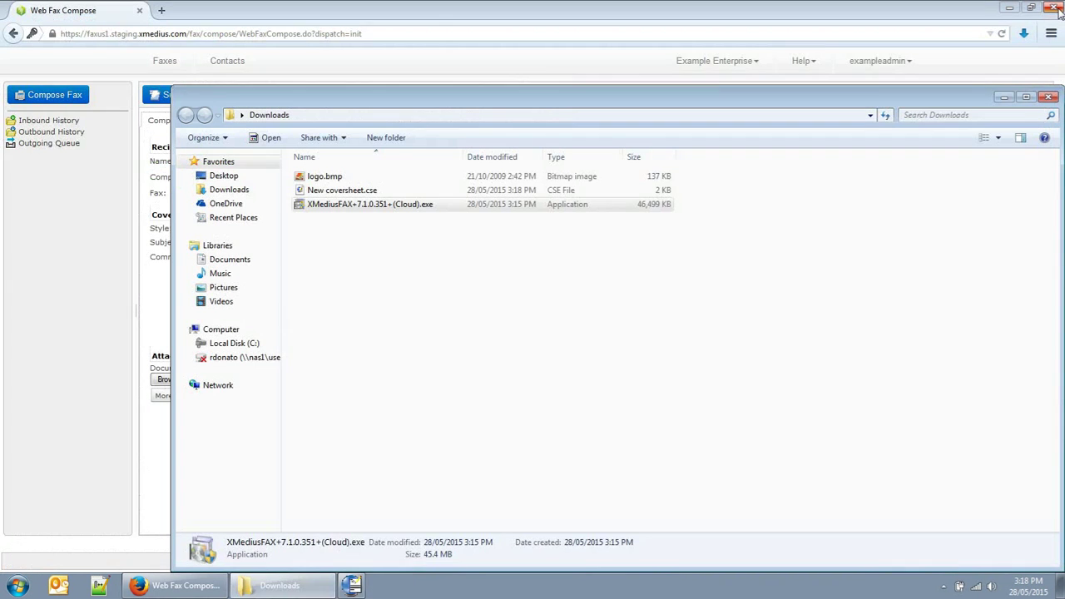
left_click(961, 6)
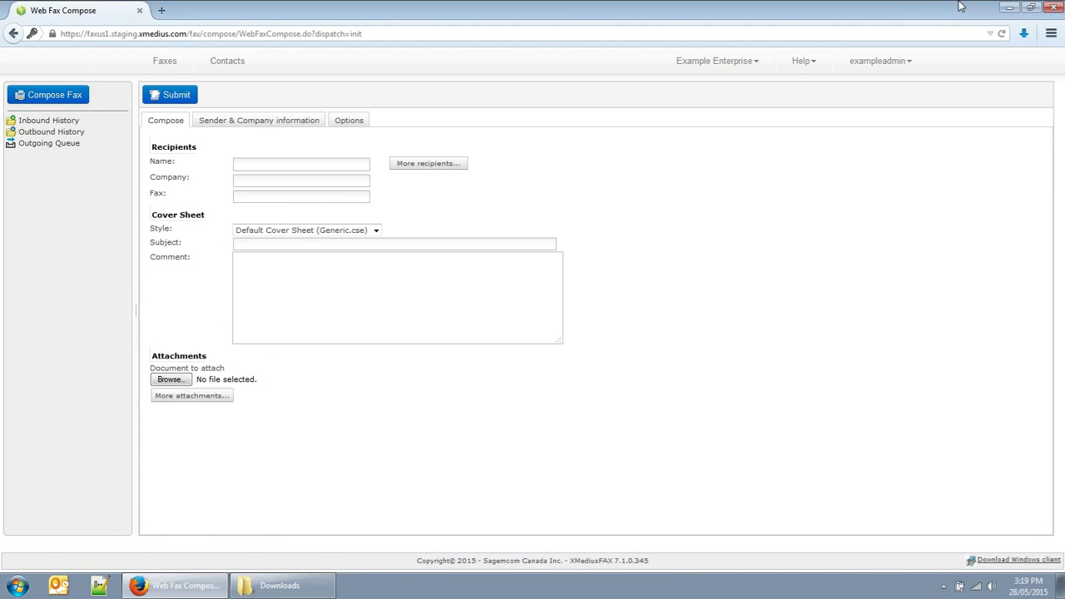
left_click(764, 64)
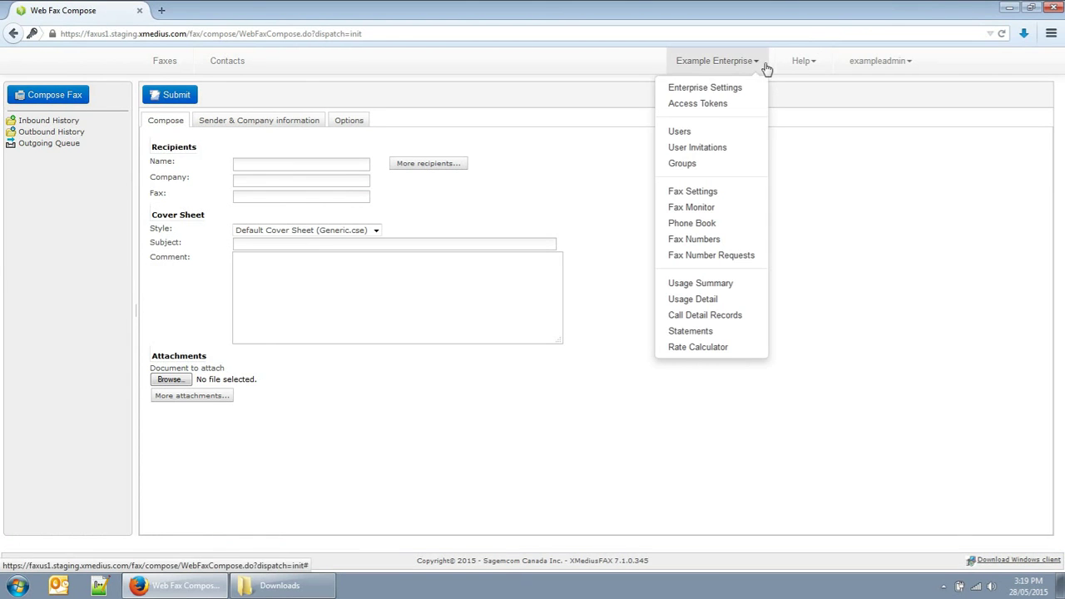
left_click(754, 199)
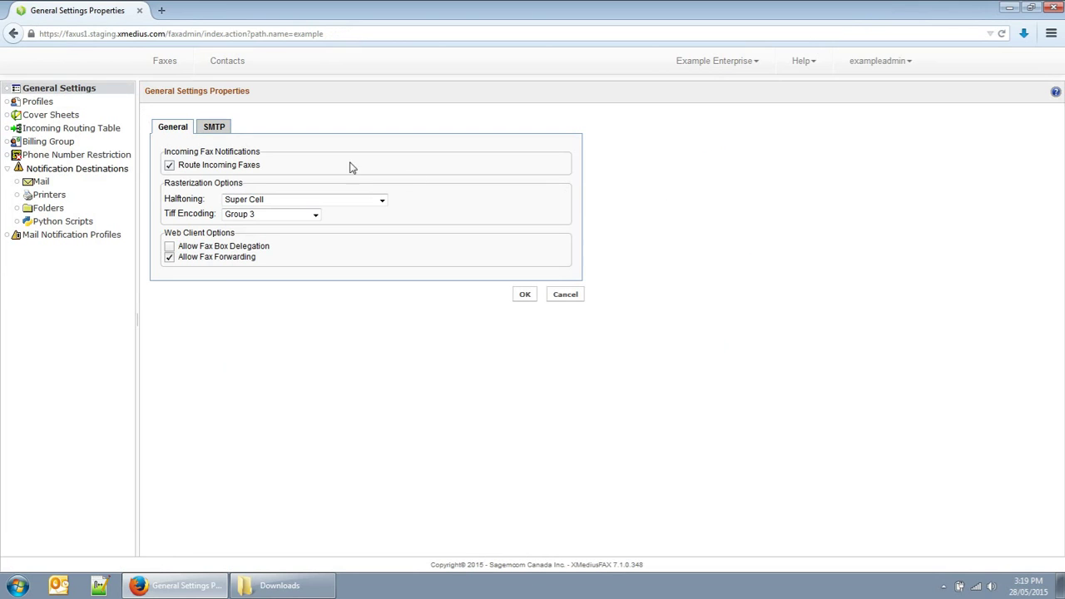
left_click(113, 117)
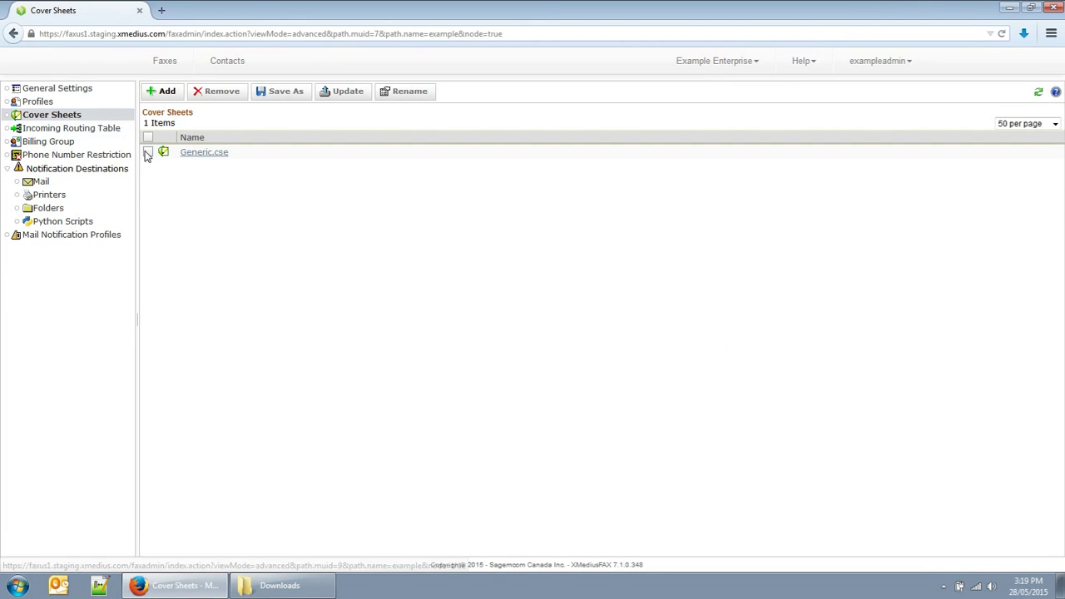
Download Generic.cse to Downloads and open it in the Cover Sheet Editor.
left_click(147, 151)
left_click(293, 93)
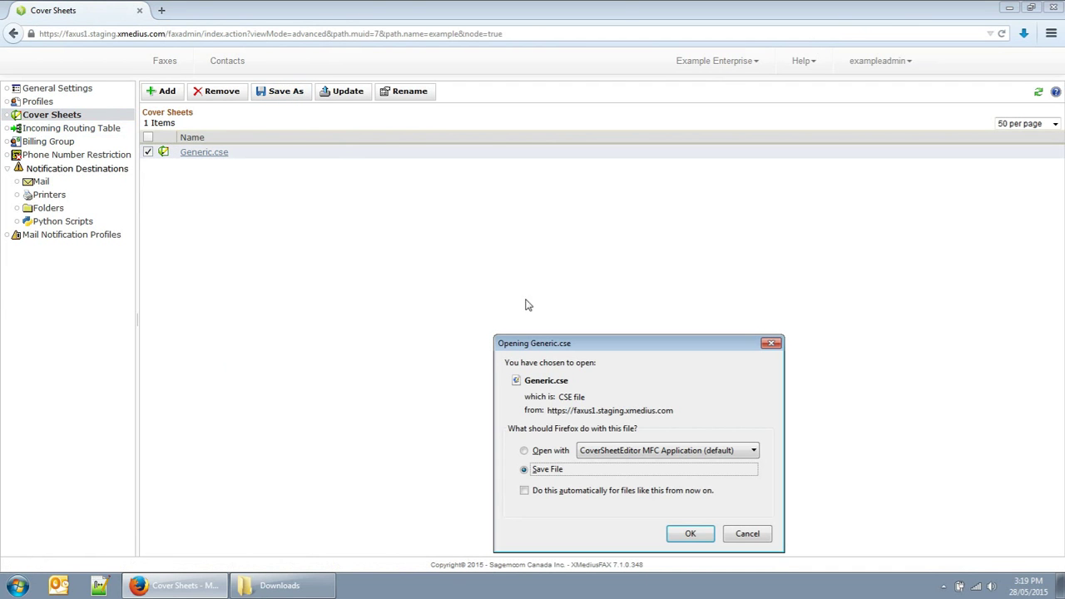
left_click(690, 537)
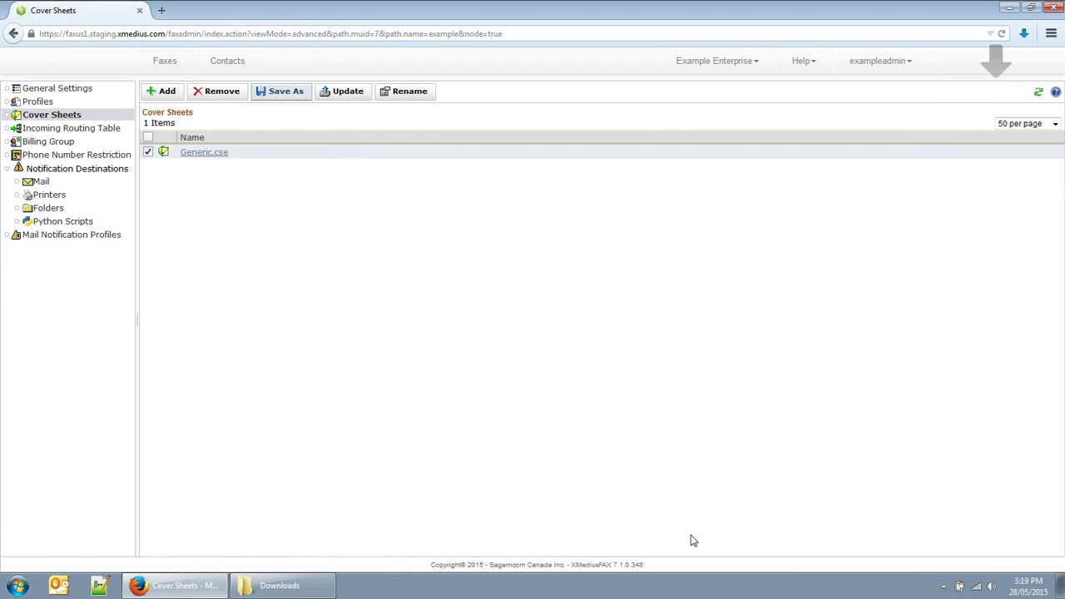
left_click(275, 585)
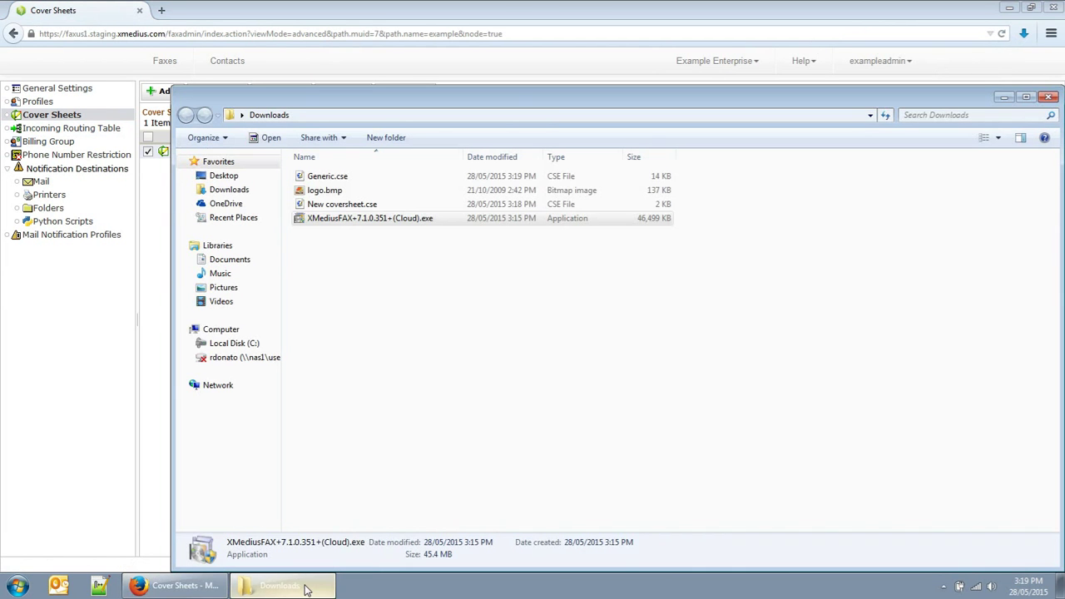
double_click(366, 176)
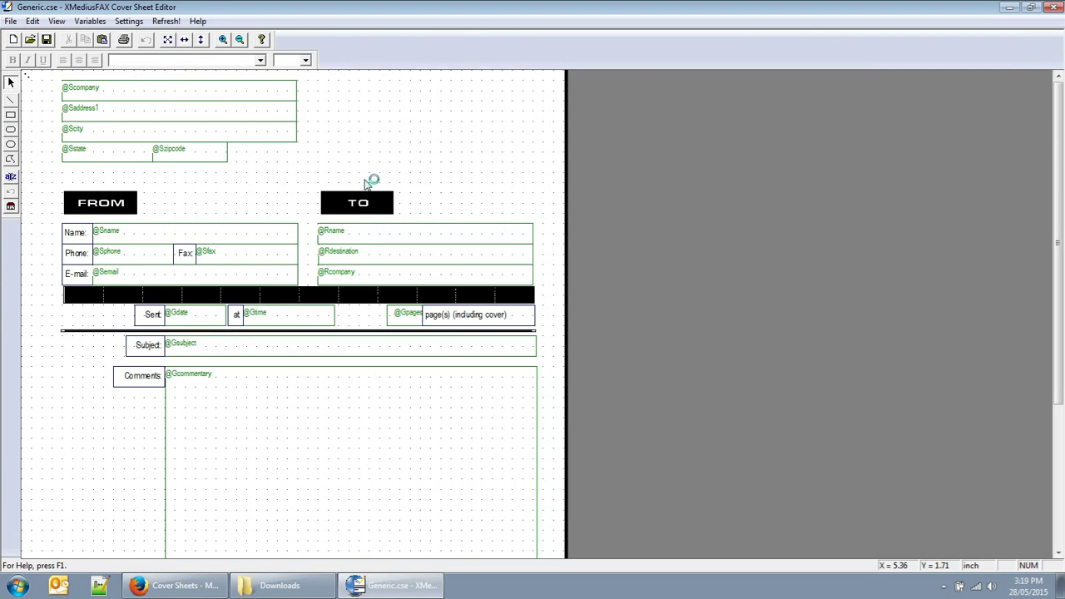
Embed the TechSpace logo from Downloads\logo.bmp and move it to the header's top right.
left_click(11, 207)
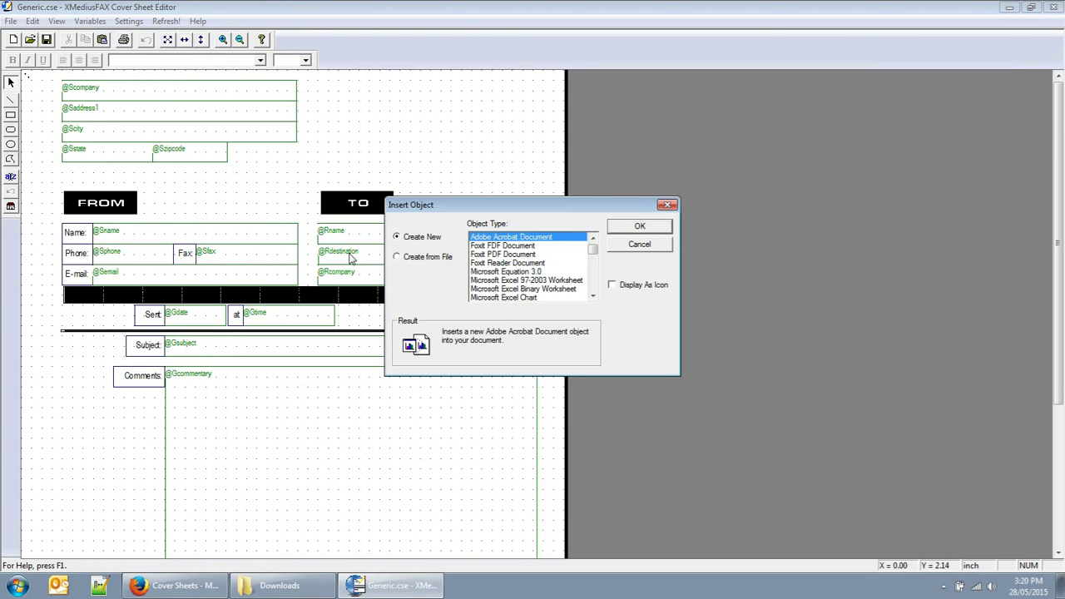
left_click(403, 258)
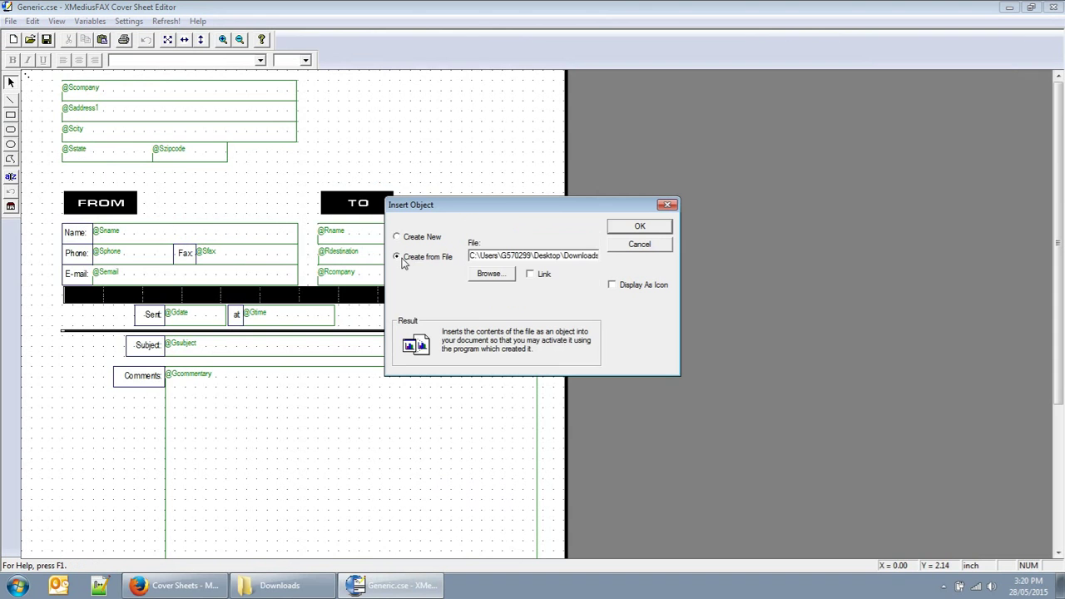
left_click(490, 274)
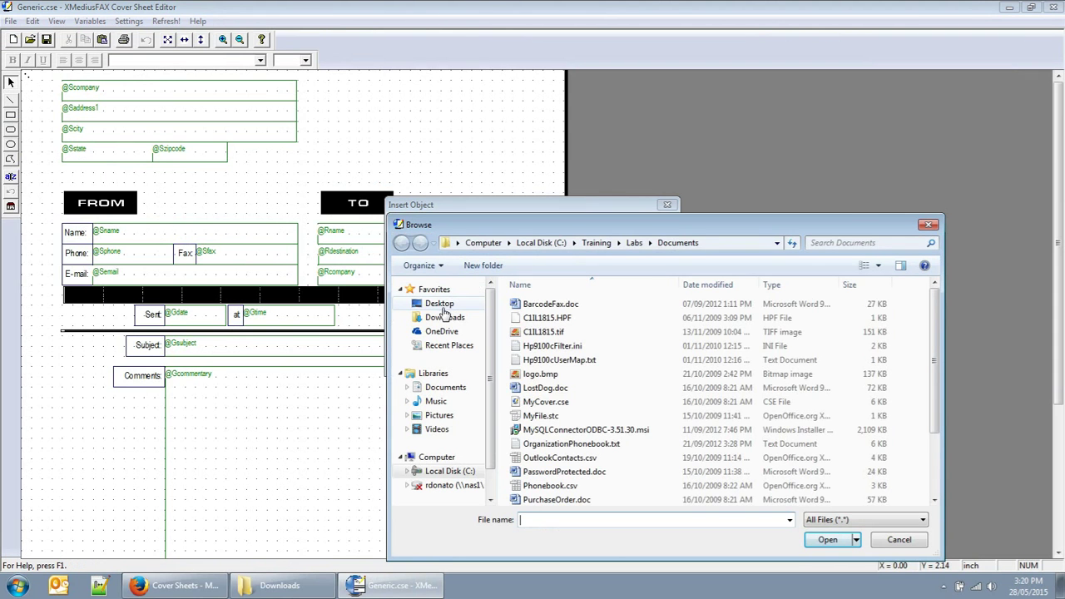
left_click(442, 305)
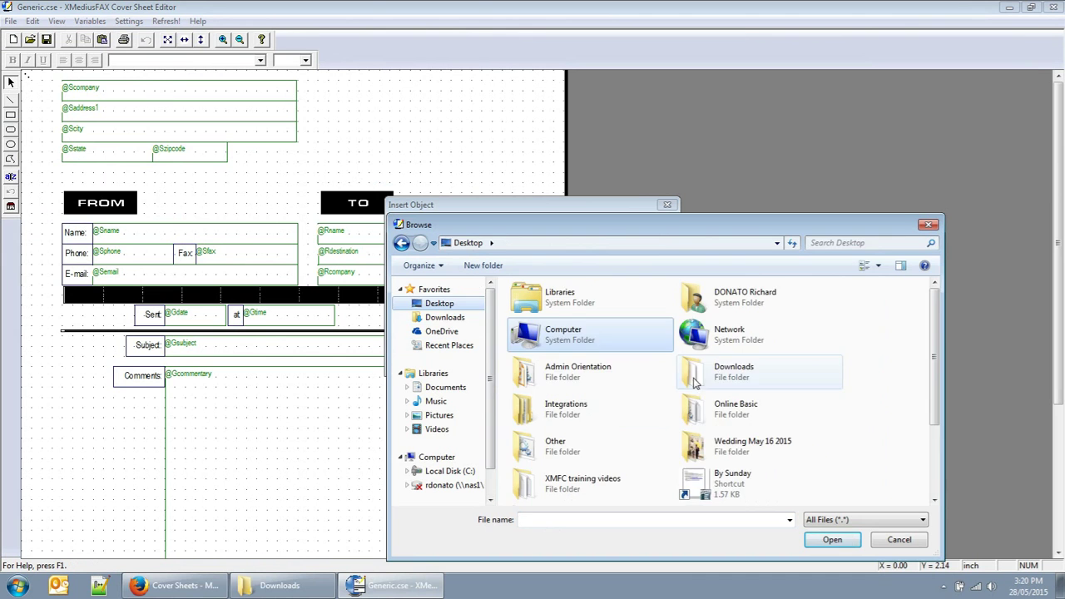
double_click(701, 376)
double_click(624, 320)
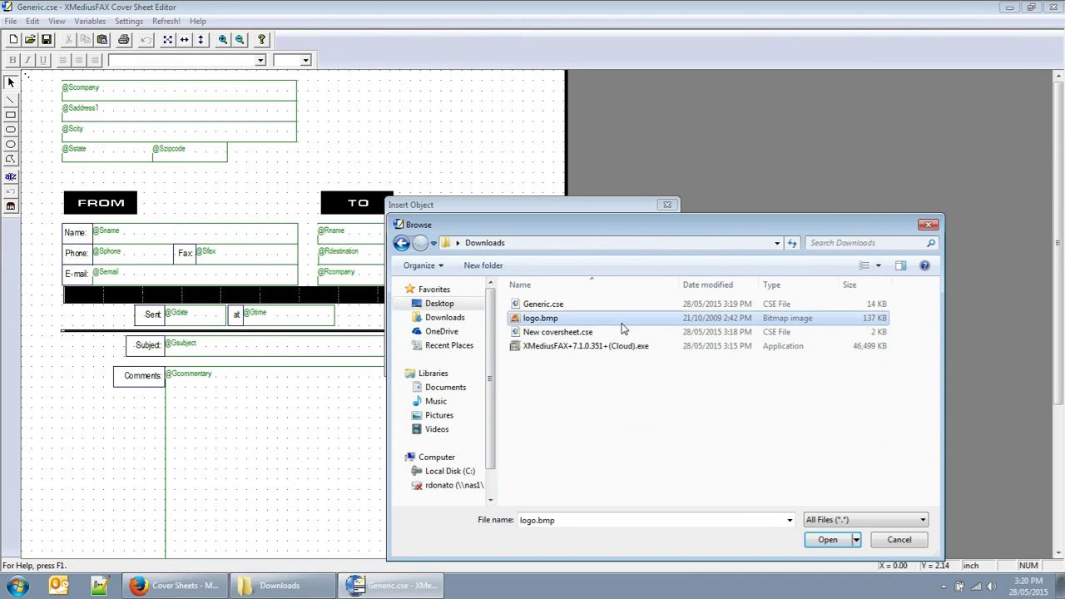
left_click(635, 226)
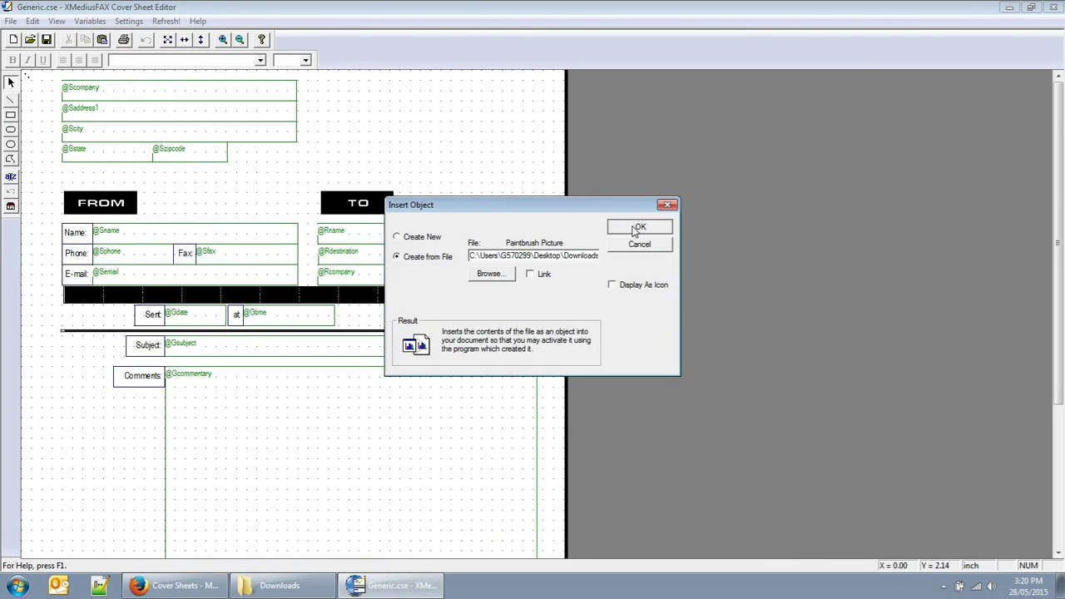
mouse_move(191, 151)
left_mouse_down()
mouse_move(443, 158)
mouse_move(341, 171)
left_mouse_up()
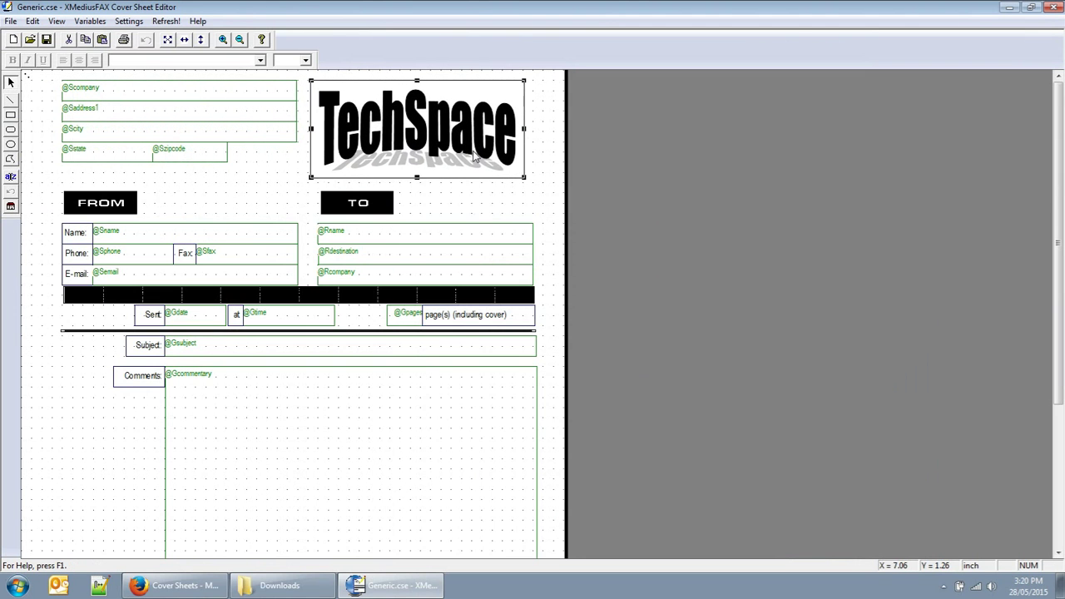
left_click(305, 177)
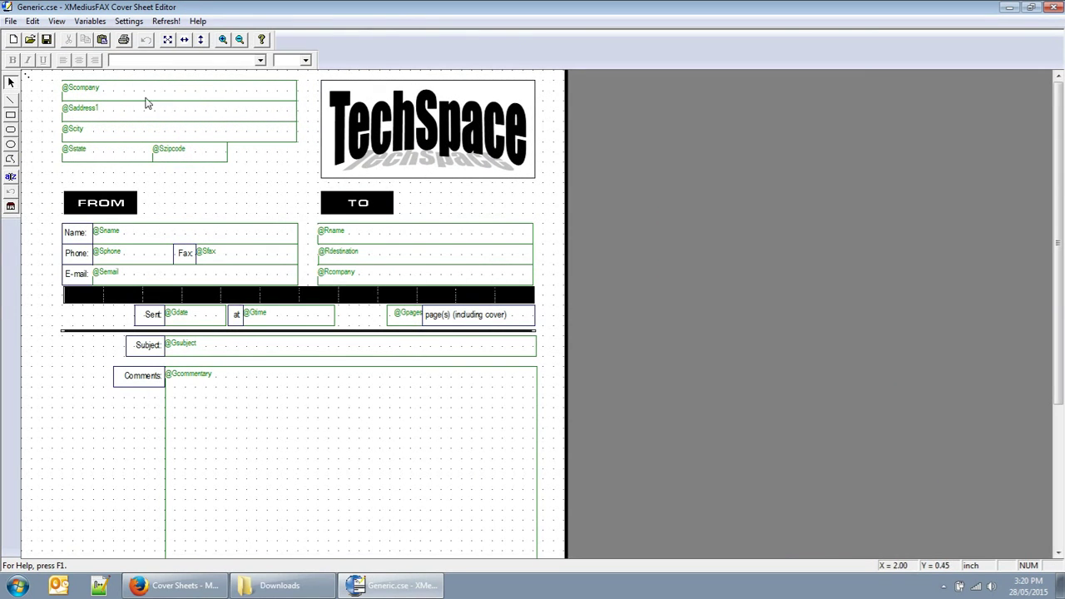
Save Generic.cse with the logo, close the editor, and return to the Cover Sheets page.
left_click(51, 41)
left_click(1053, 7)
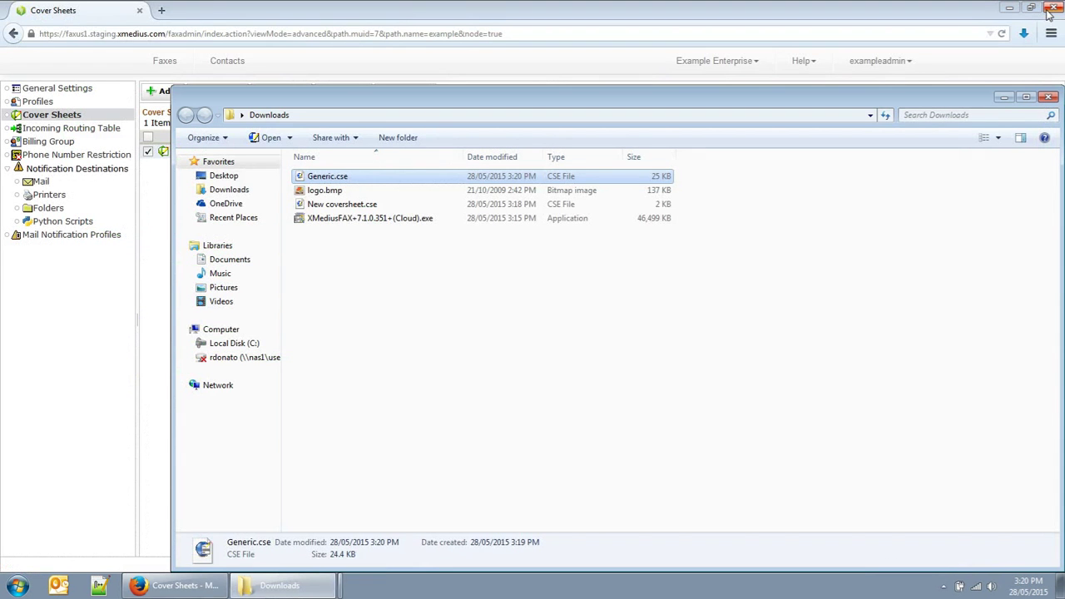
left_click(838, 7)
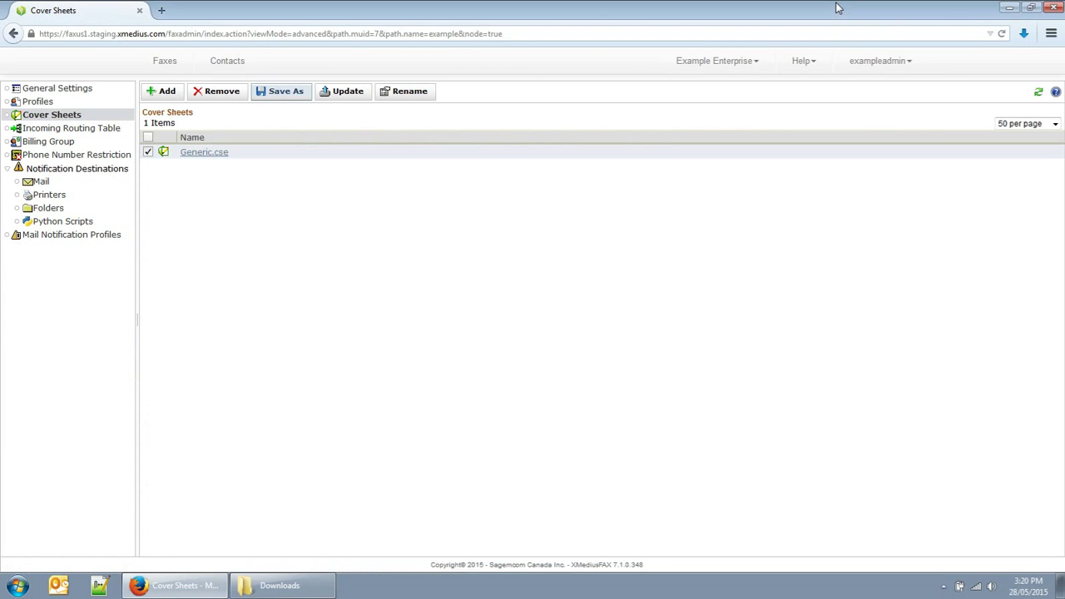